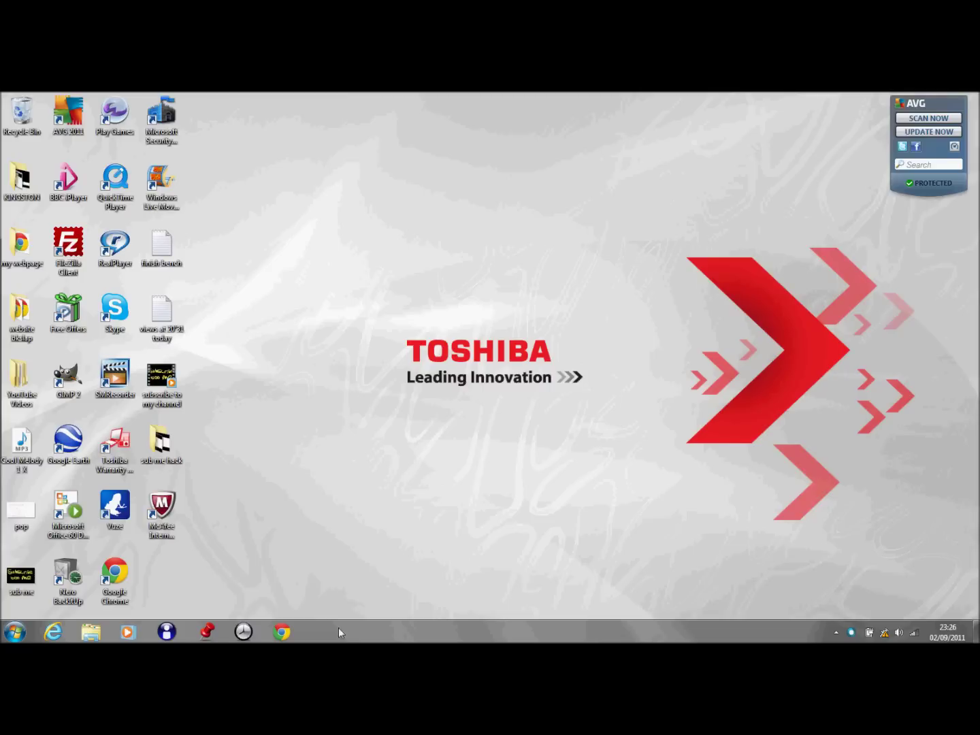
Launch Google Chrome from the taskbar, landing on the Google Ireland homepage
click(282, 631)
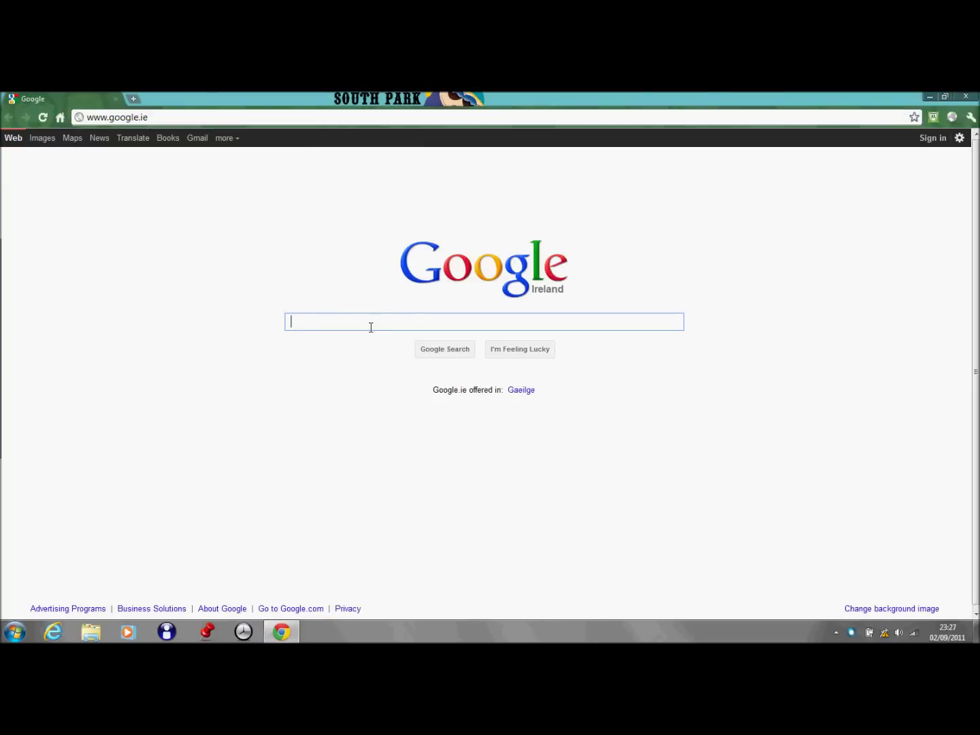
text(chchro)
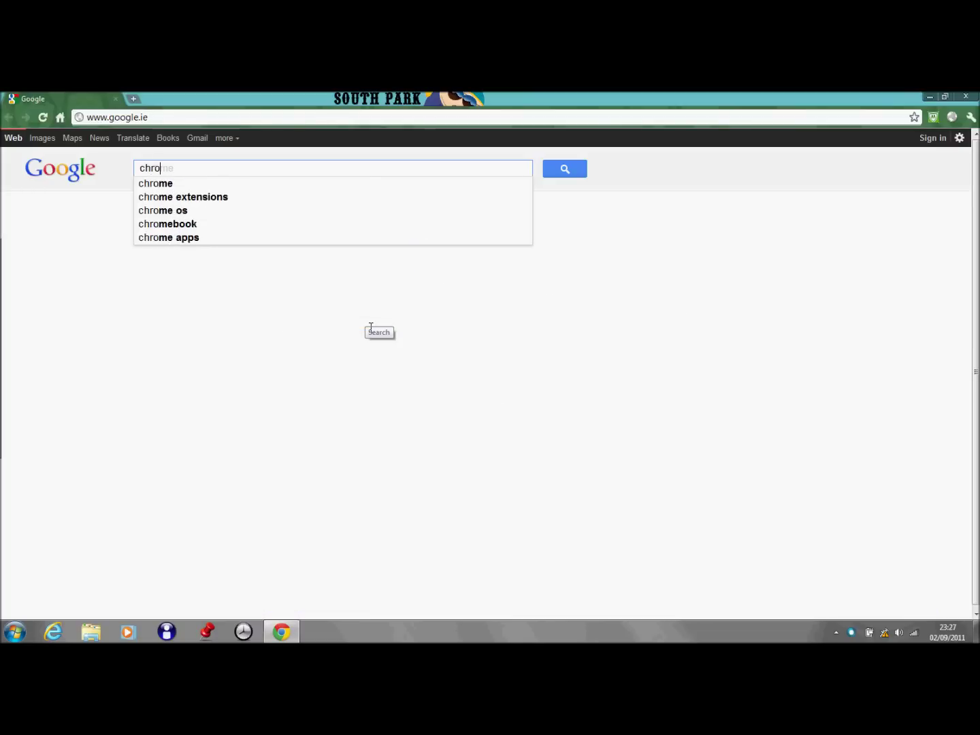
text(me )
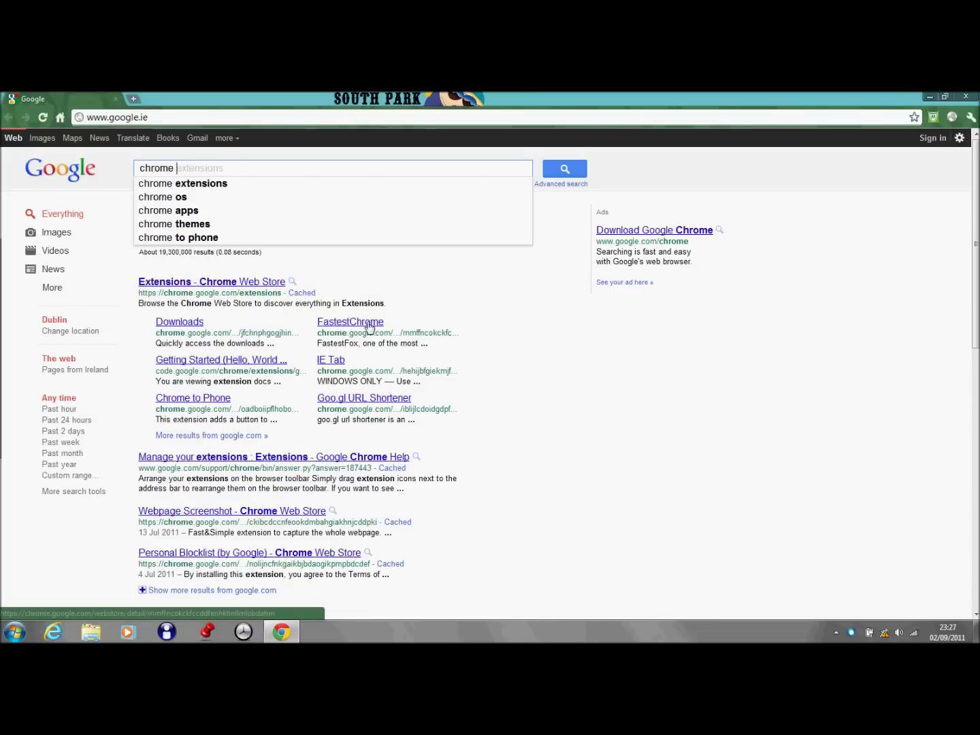
text(pro)
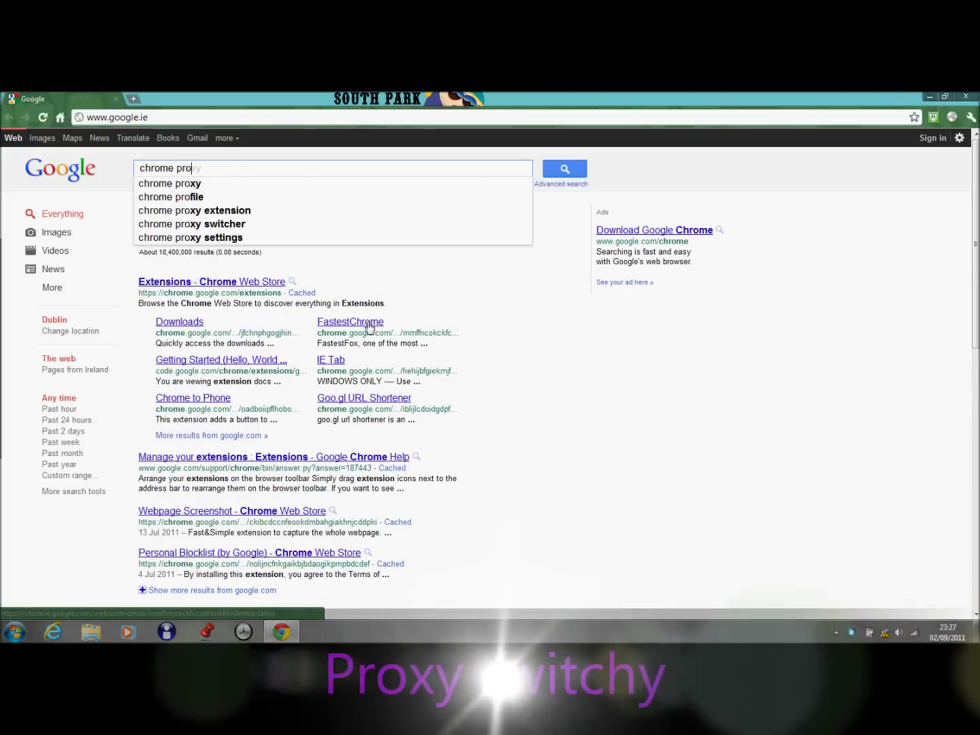
Reach the Proxy Switchy! Web Store listing and drop down its toolbar menu
click(230, 281)
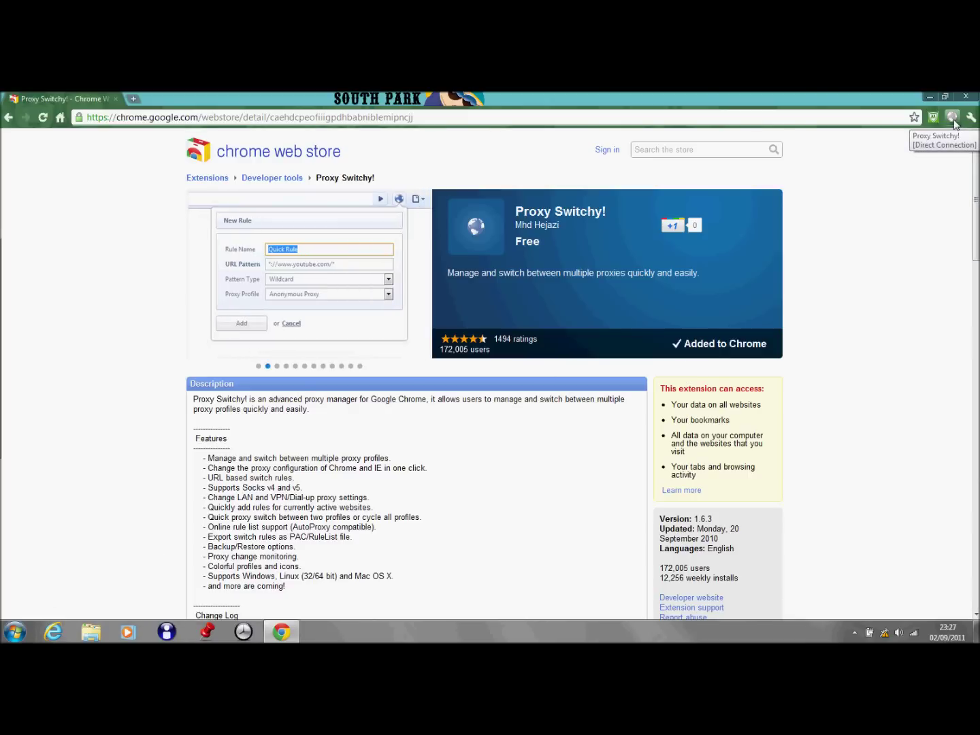
click(953, 117)
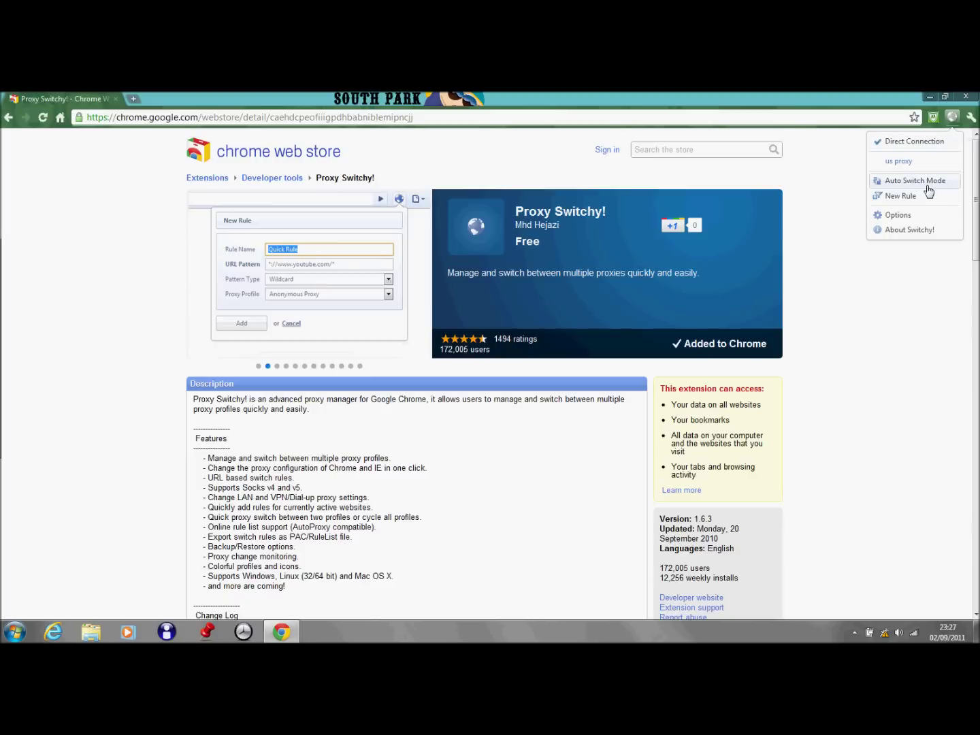
Show Switchy! Options with the us proxy profile and load Google in a new tab beside it
click(923, 217)
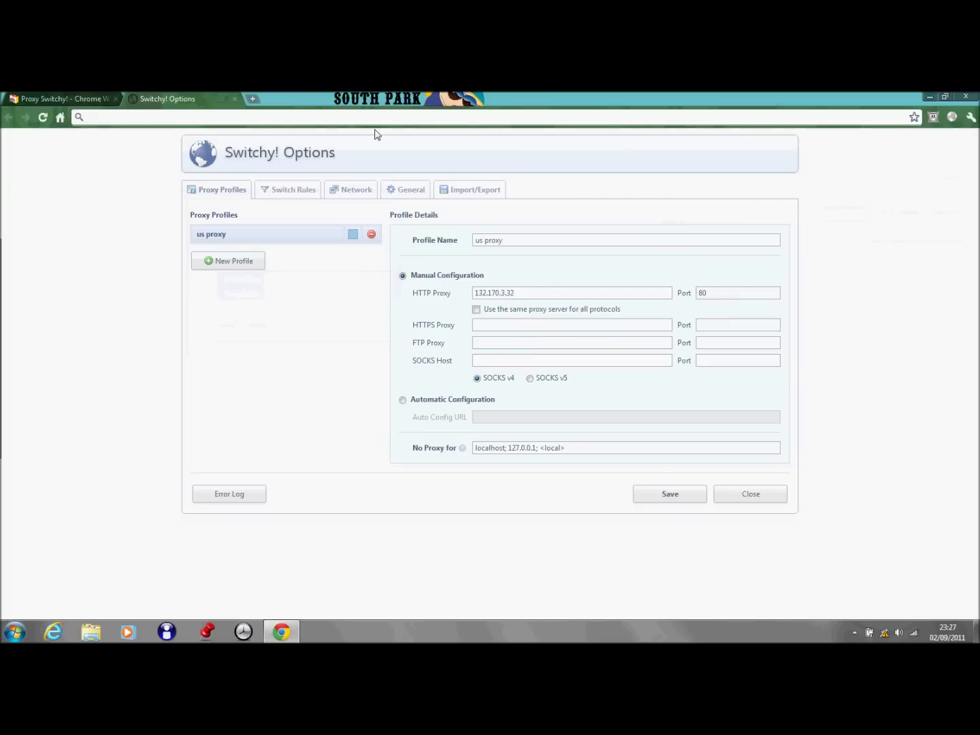
click(253, 96)
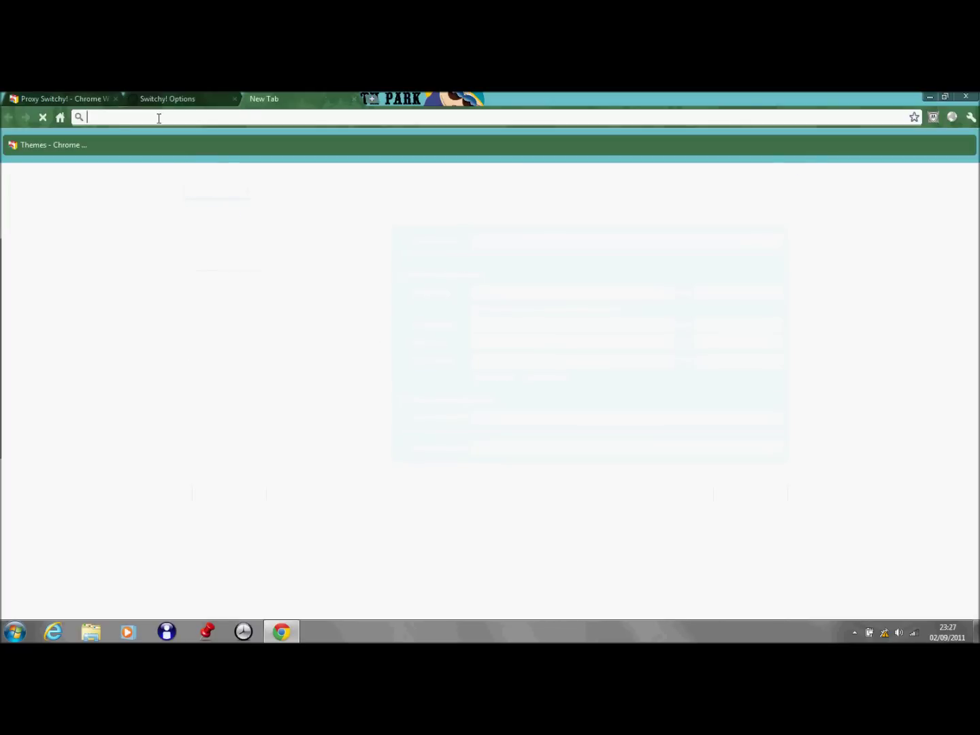
click(159, 96)
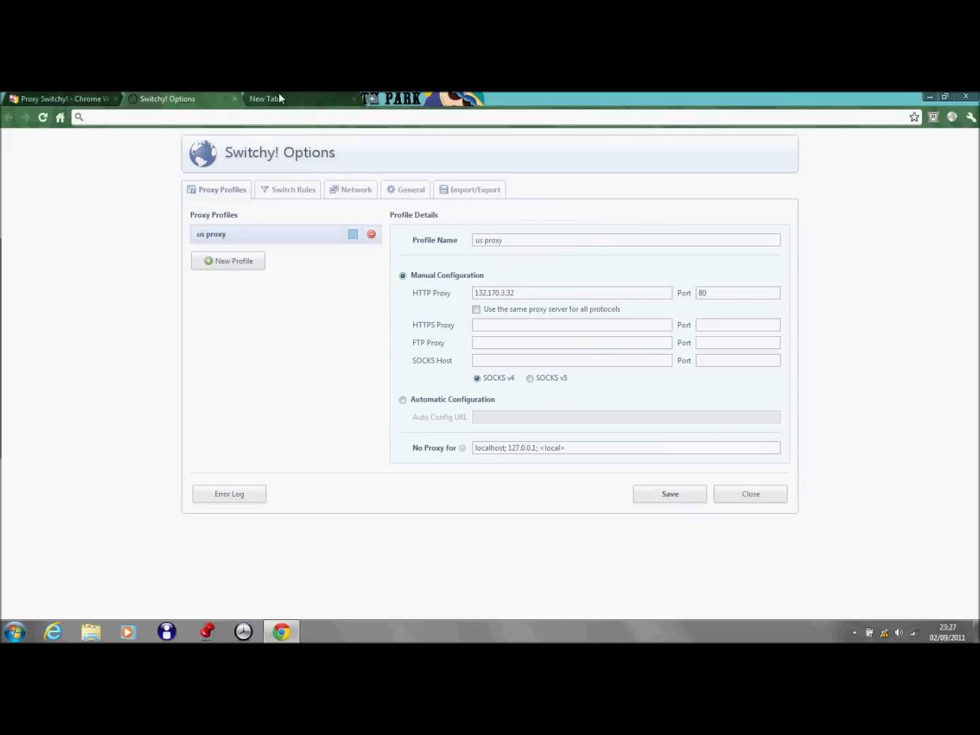
click(324, 96)
click(203, 96)
click(273, 103)
click(60, 117)
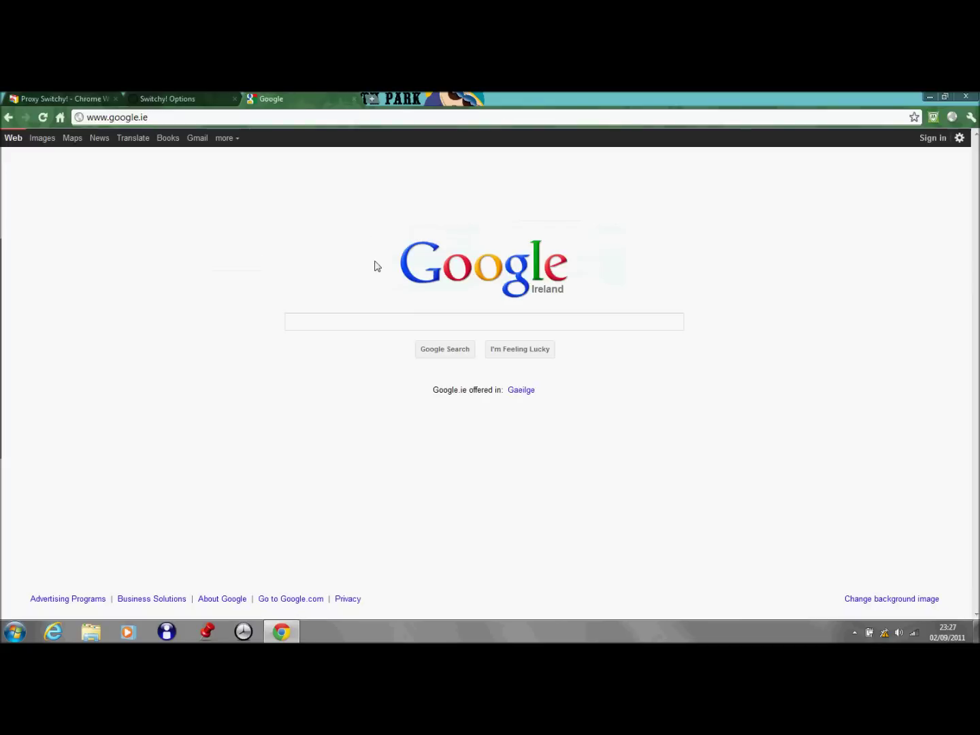
text(hi)
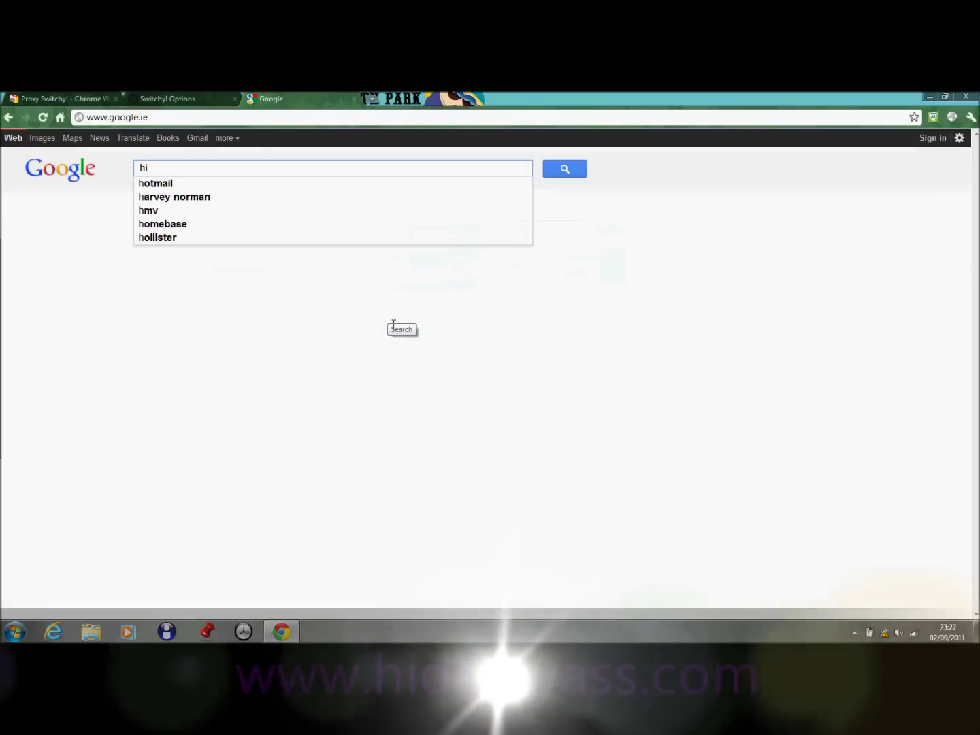
text(demy)
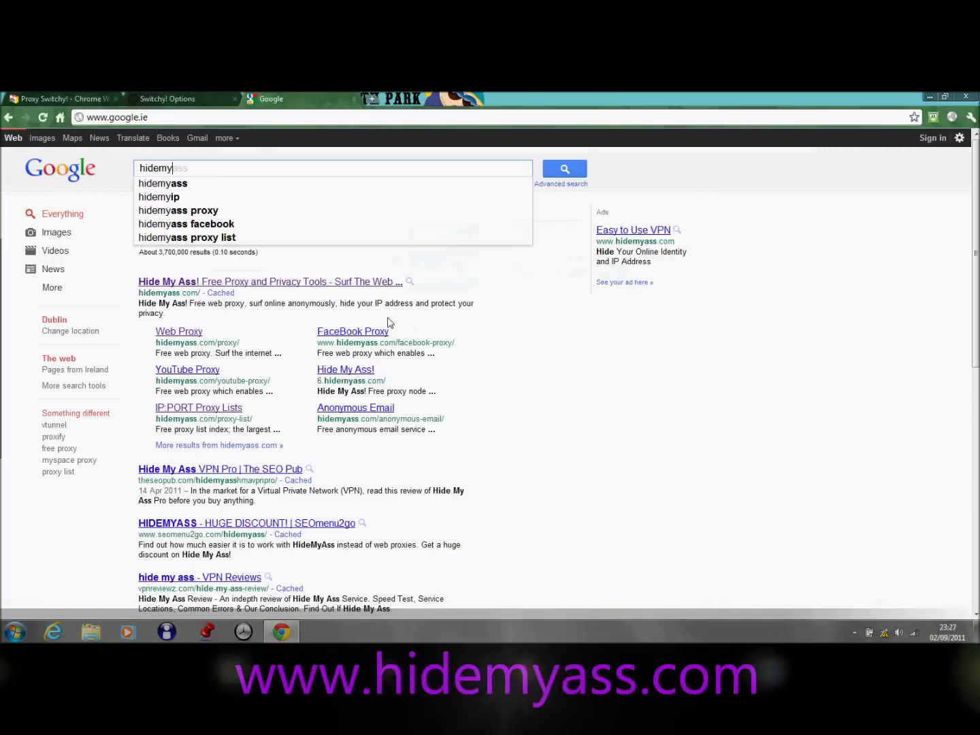
Navigate hidemyass.com through Web Proxy to the IP:Port proxy list page
click(292, 284)
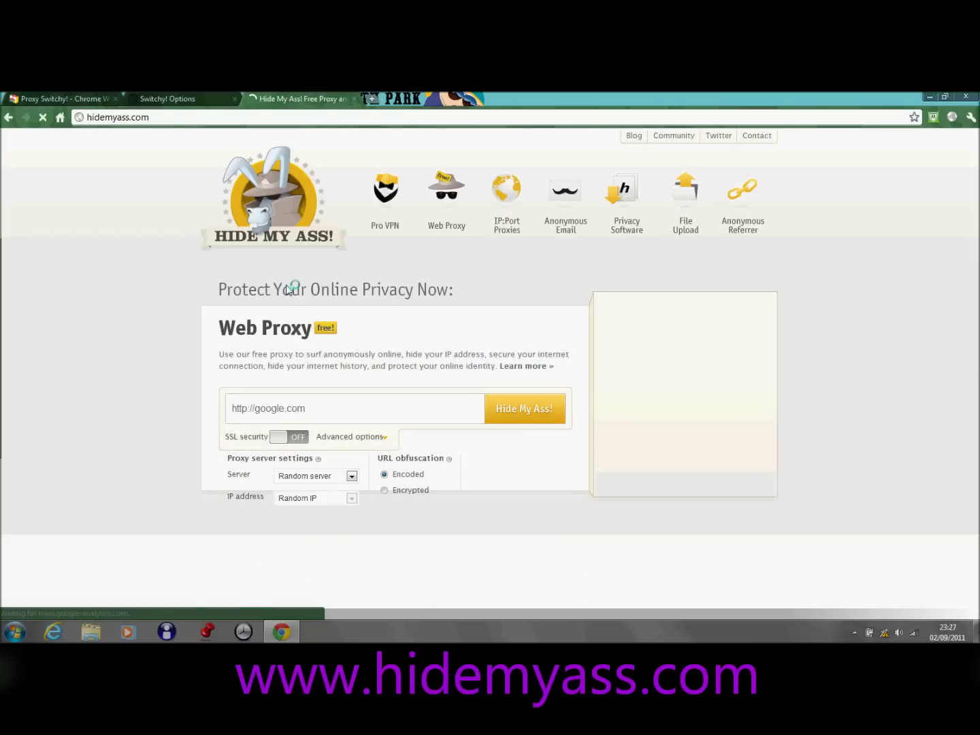
click(450, 228)
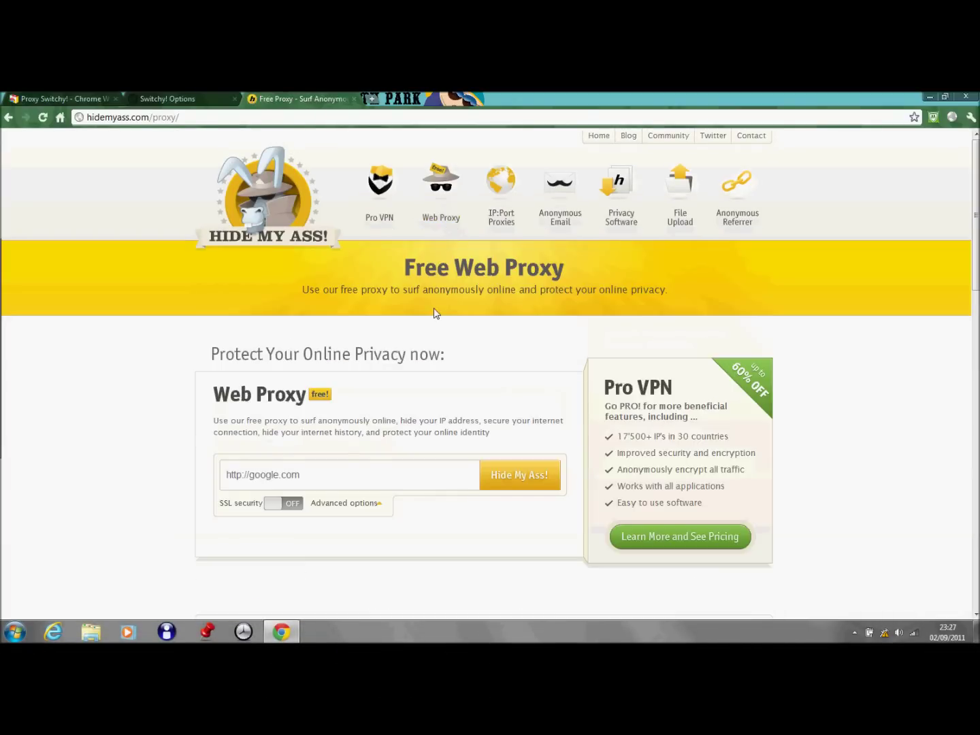
scroll(536, 345, down, 1)
scroll(566, 218, up, 1)
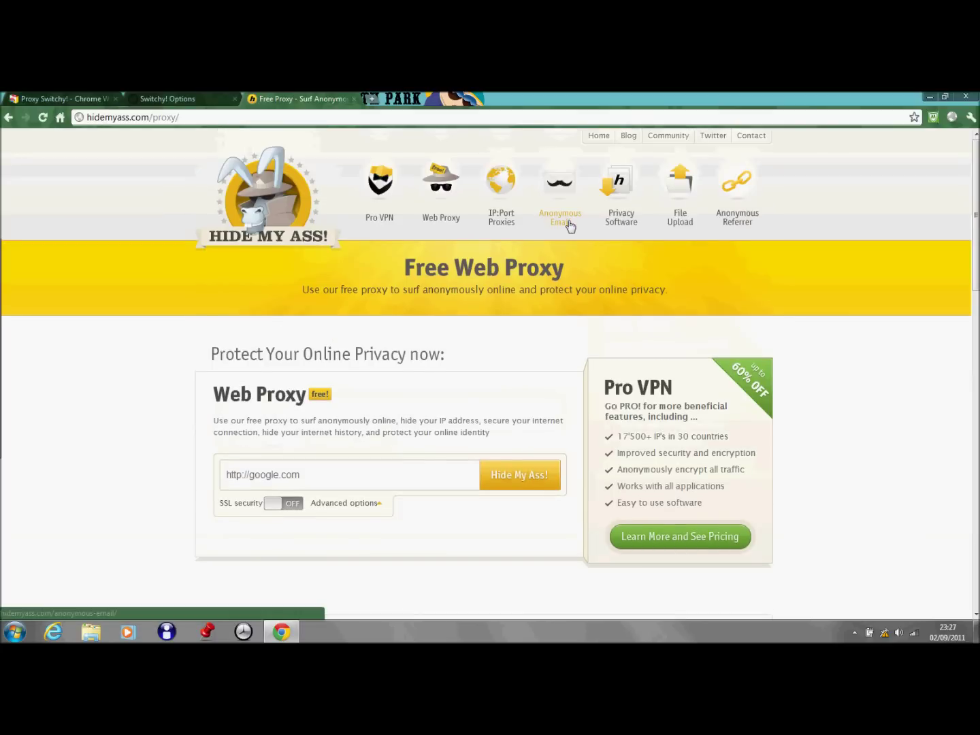
click(511, 218)
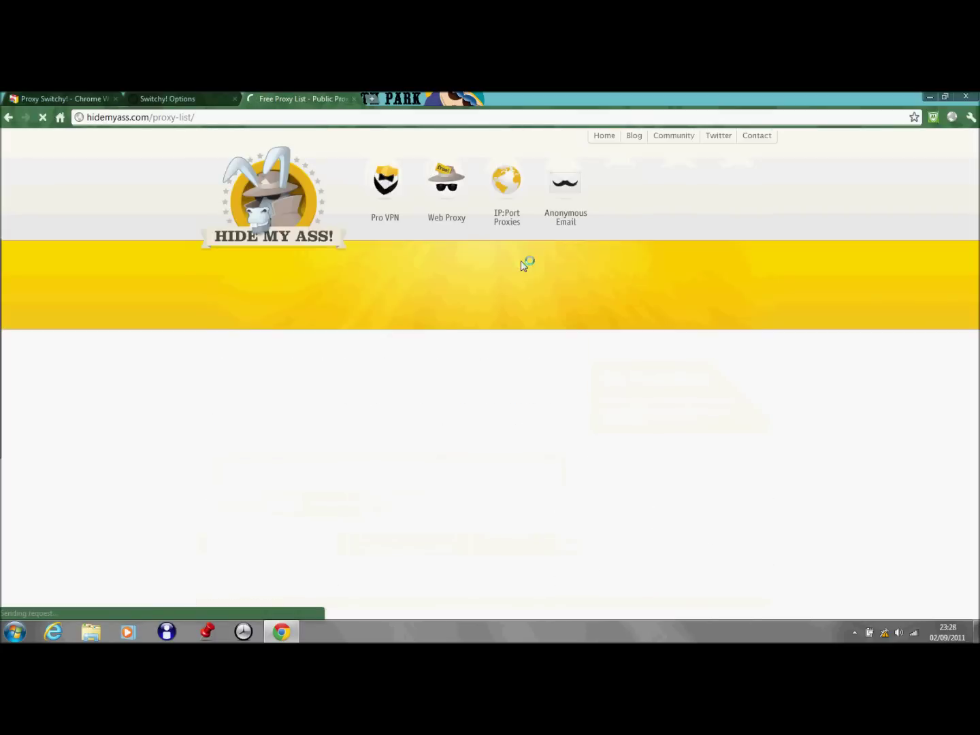
scroll(519, 263, down, 2)
scroll(519, 263, down, 2)
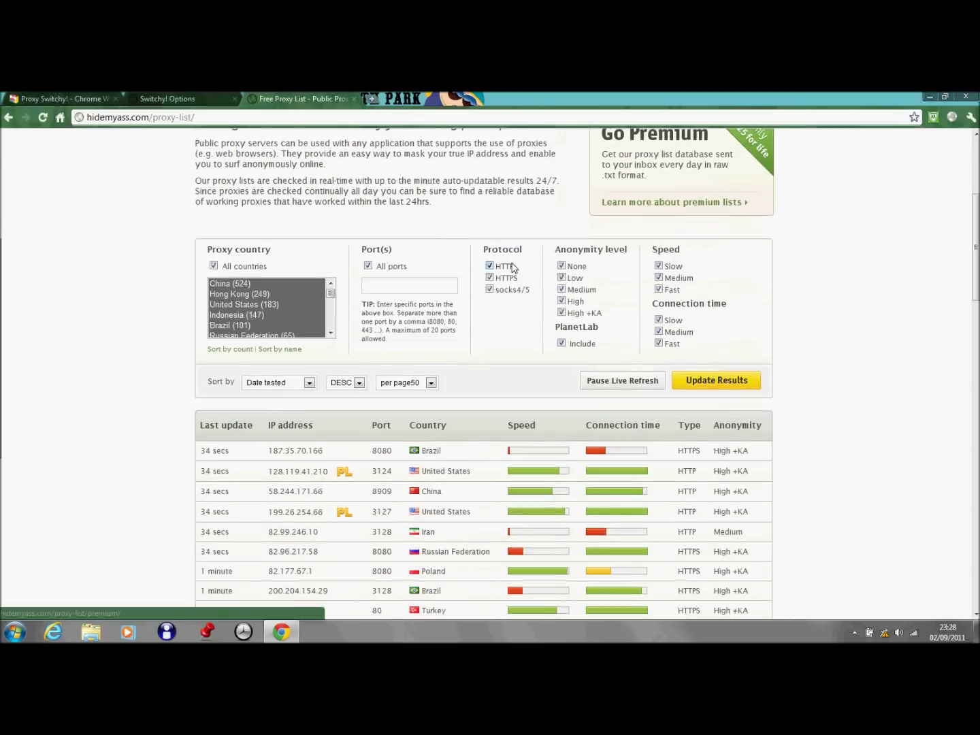
scroll(514, 268, down, 1)
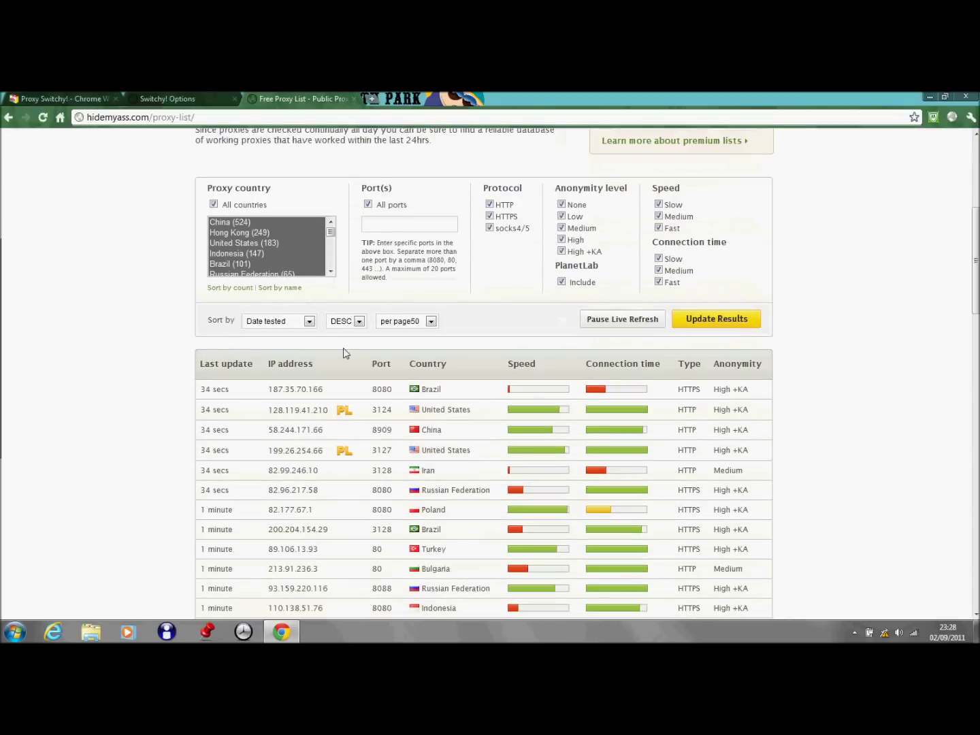
scroll(322, 381, down, 1)
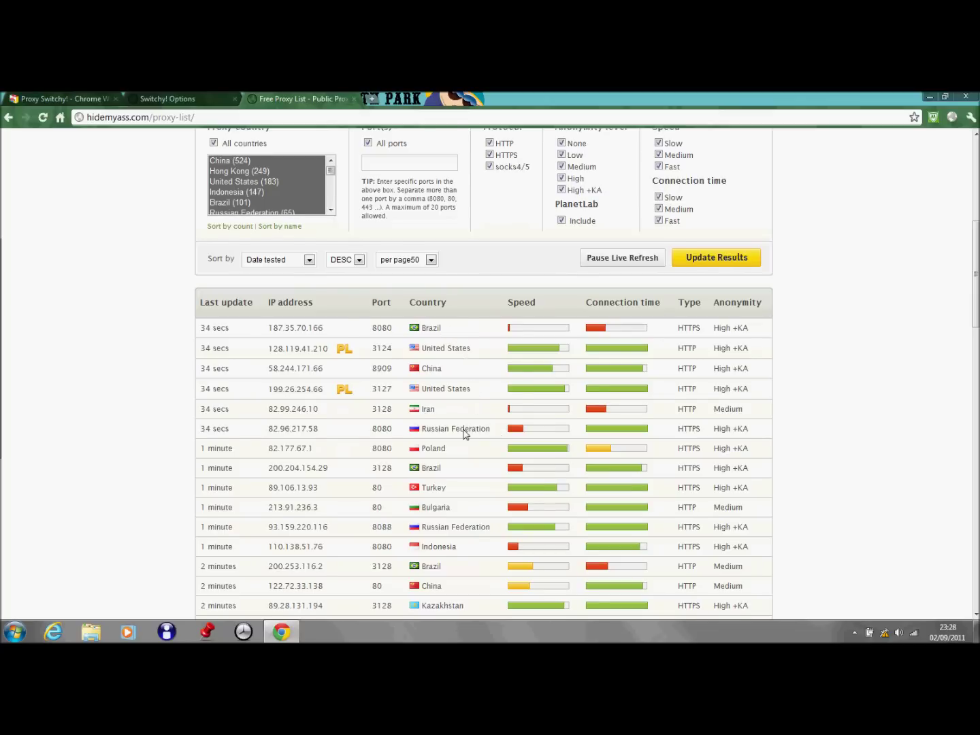
scroll(465, 399, down, 1)
scroll(449, 405, down, 2)
scroll(448, 401, up, 4)
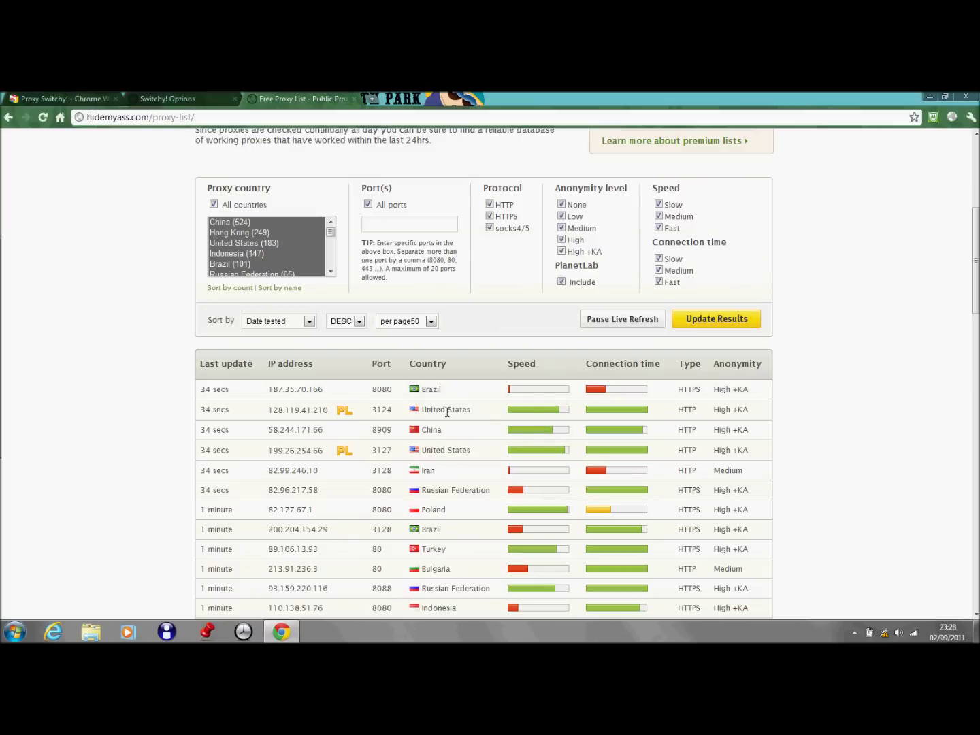
scroll(469, 415, down, 1)
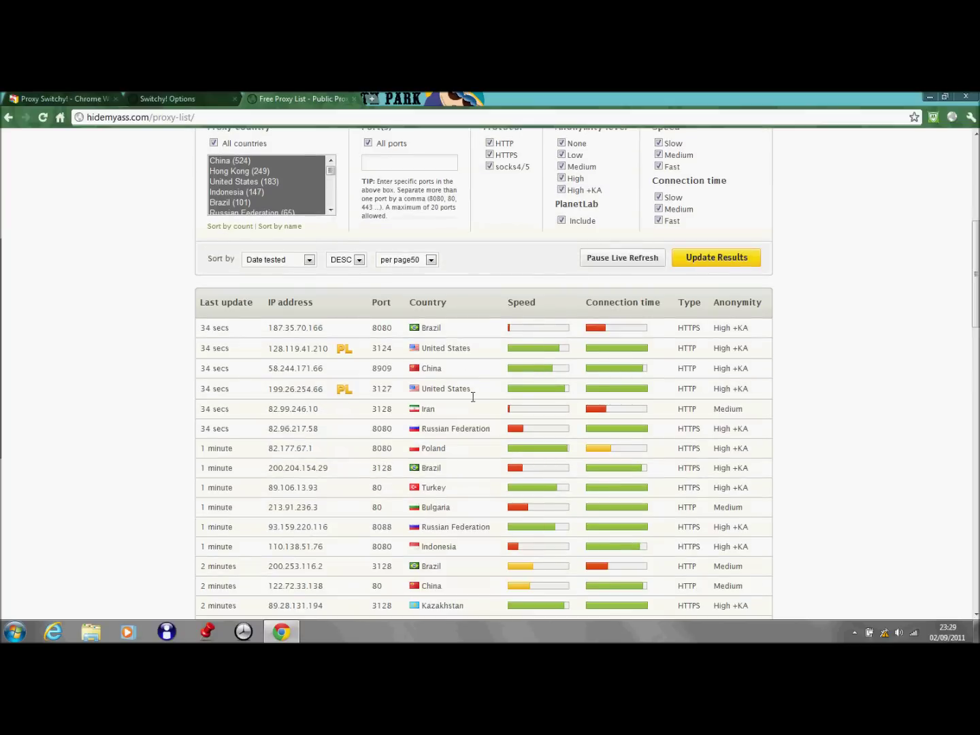
scroll(468, 395, down, 3)
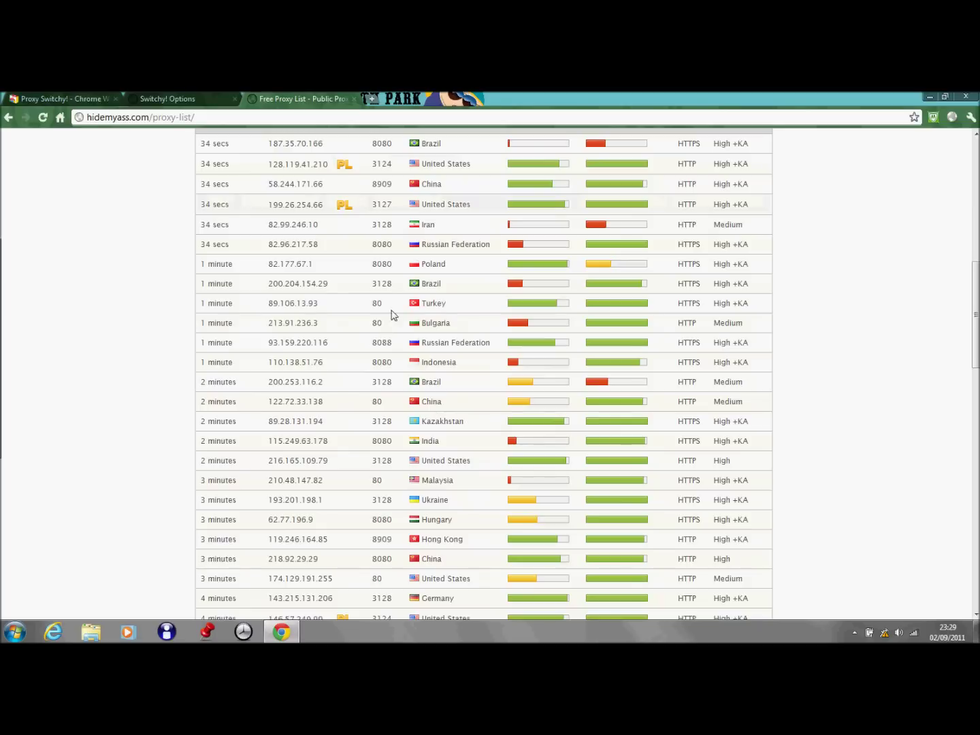
scroll(392, 313, down, 2)
scroll(447, 296, down, 1)
scroll(446, 354, down, 3)
scroll(446, 437, down, 5)
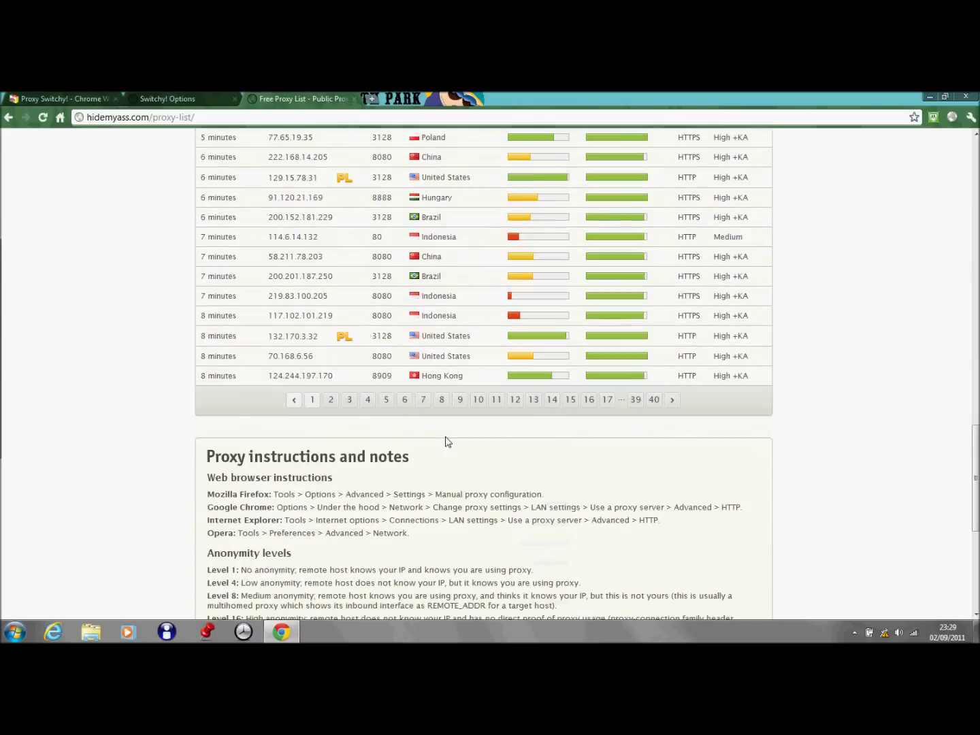
scroll(418, 361, up, 1)
scroll(429, 384, up, 3)
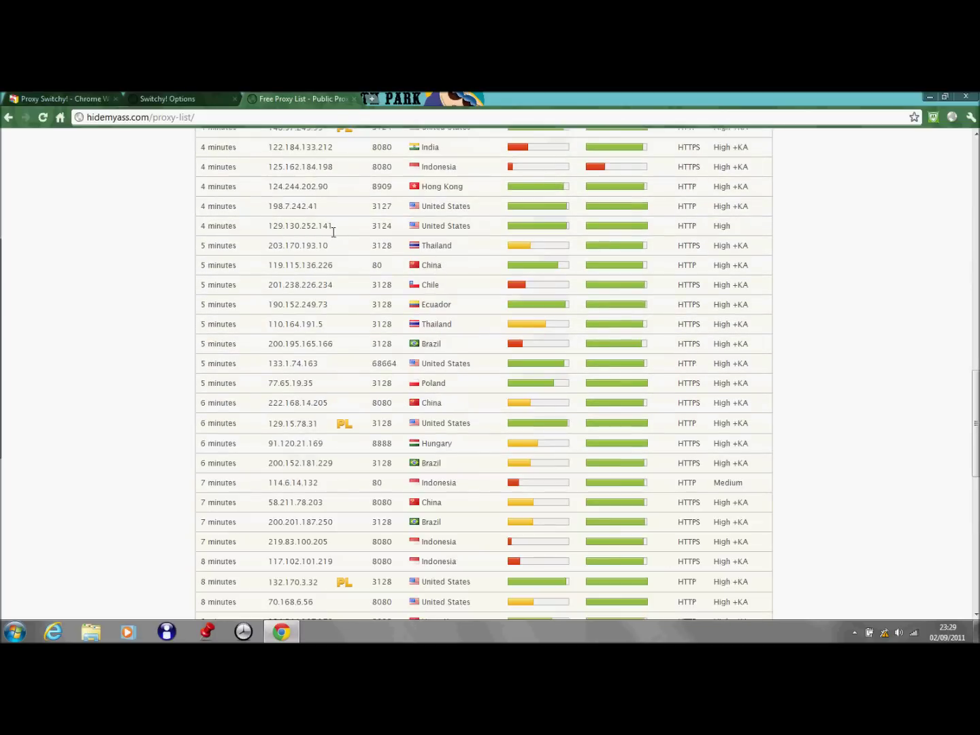
Copy the US proxy address 129.130.252.141 and return to Switchy! Options
drag(334, 227, 268, 226)
key(ctrl+c)
click(230, 98)
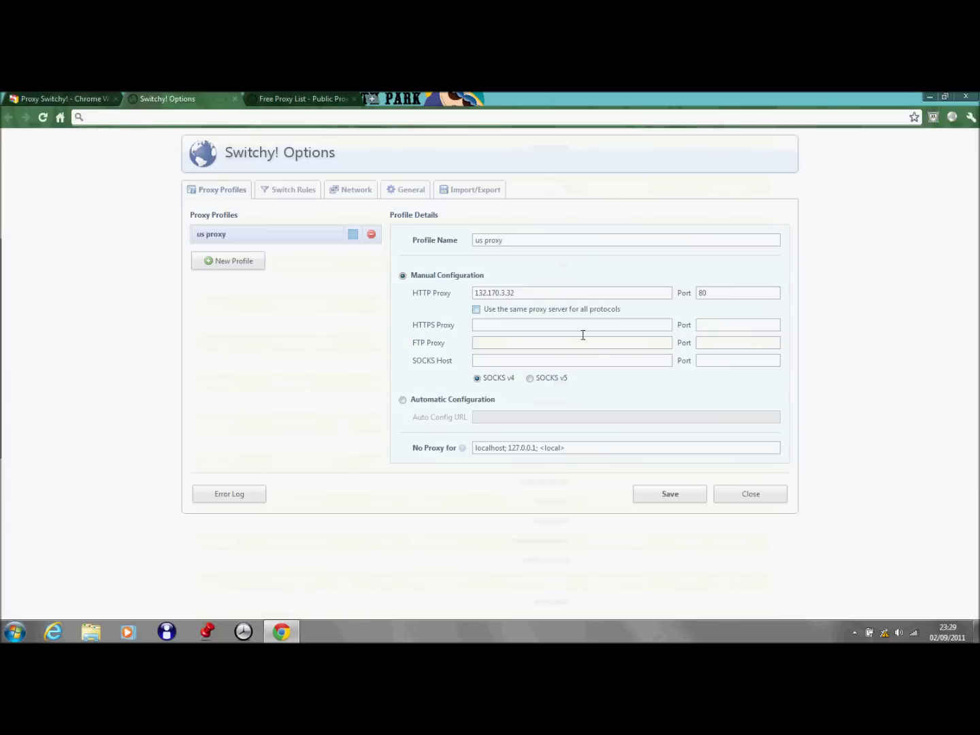
Save a new profile 'us proxy 2' with HTTP proxy 129.130.252.141 on port 80
double_click(555, 293)
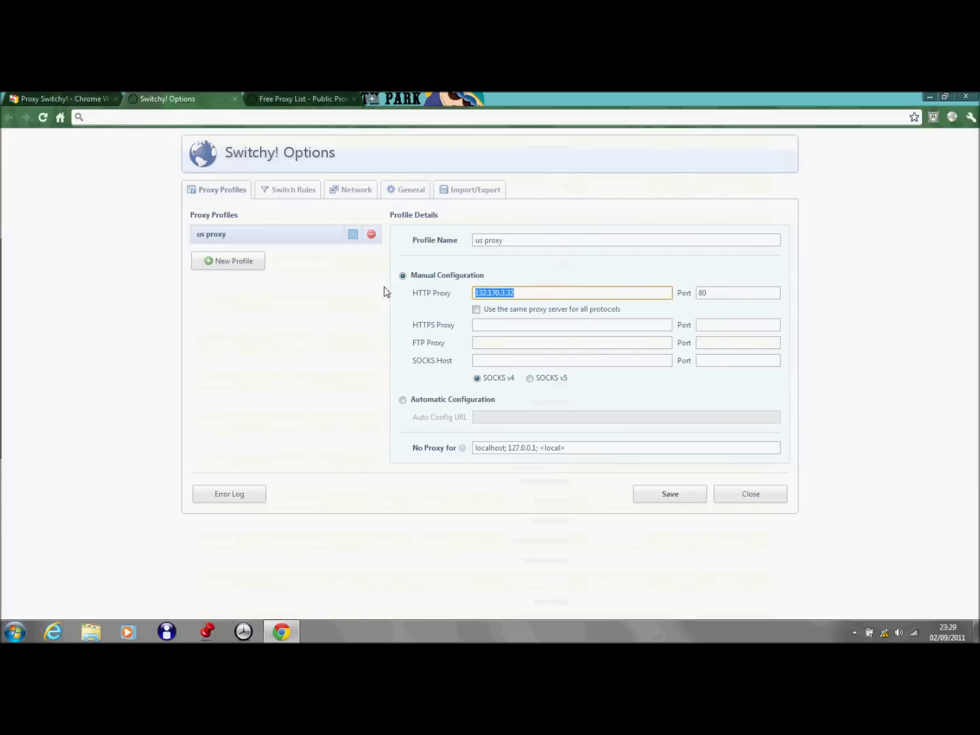
click(228, 260)
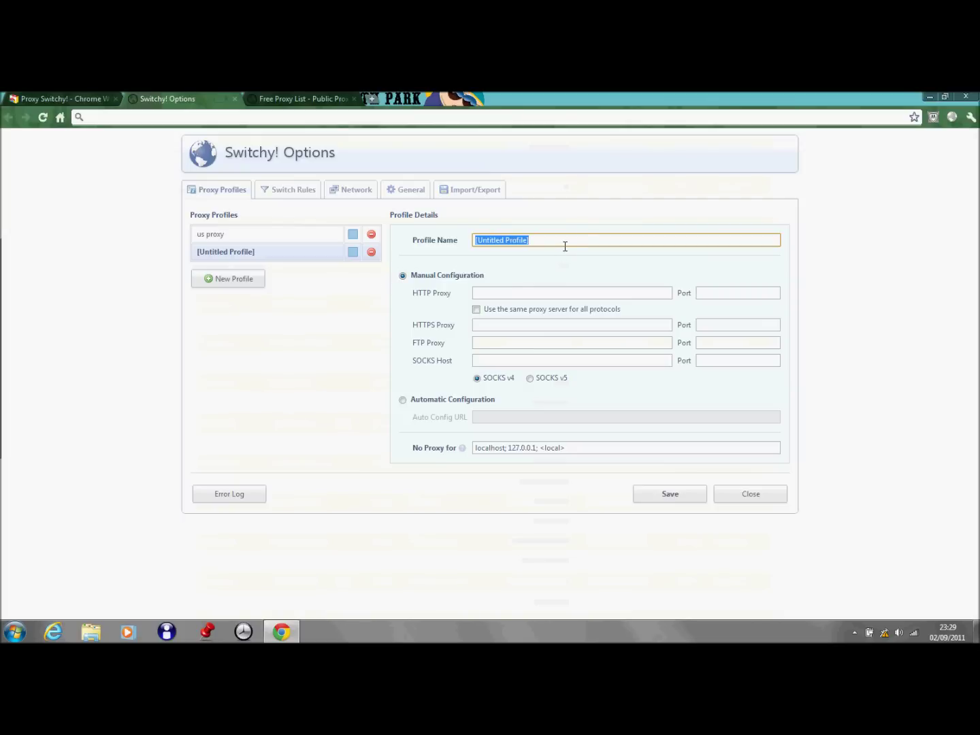
text(us proxy 2)
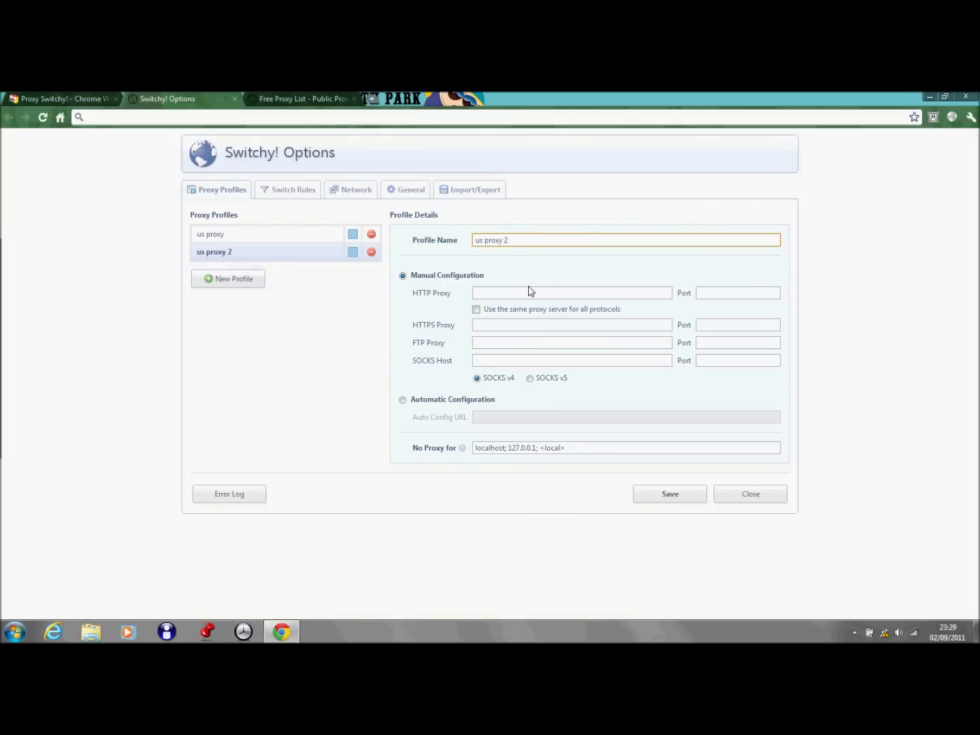
click(535, 294)
key(ctrl+v)
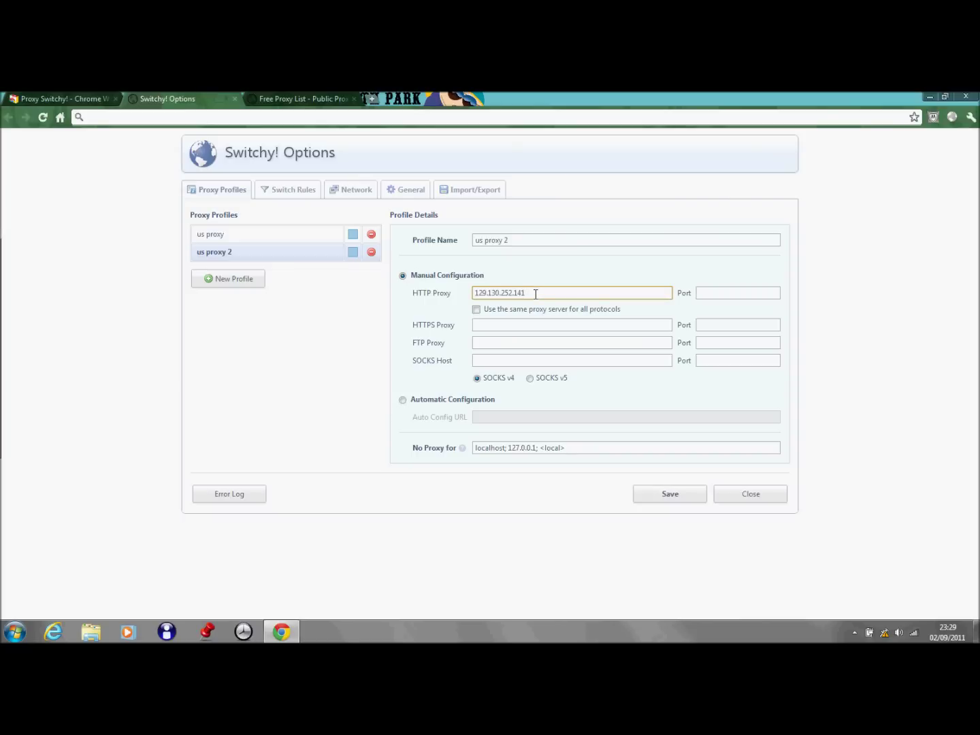
click(692, 496)
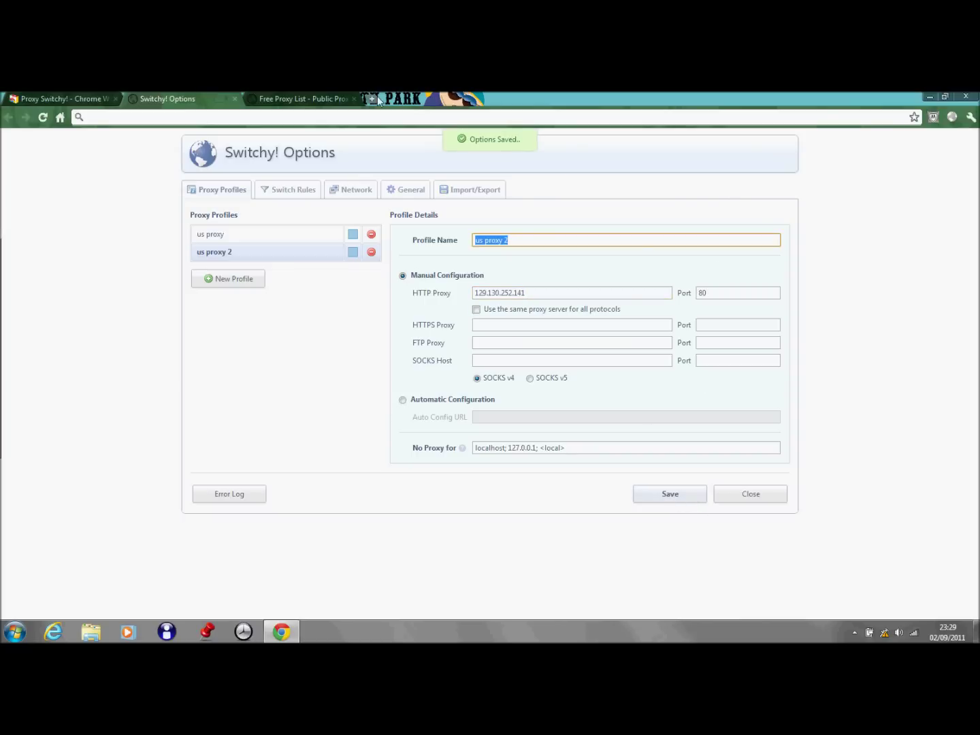
Route the browser through us proxy 2 and try the home page, hitting a redirect loop
click(305, 98)
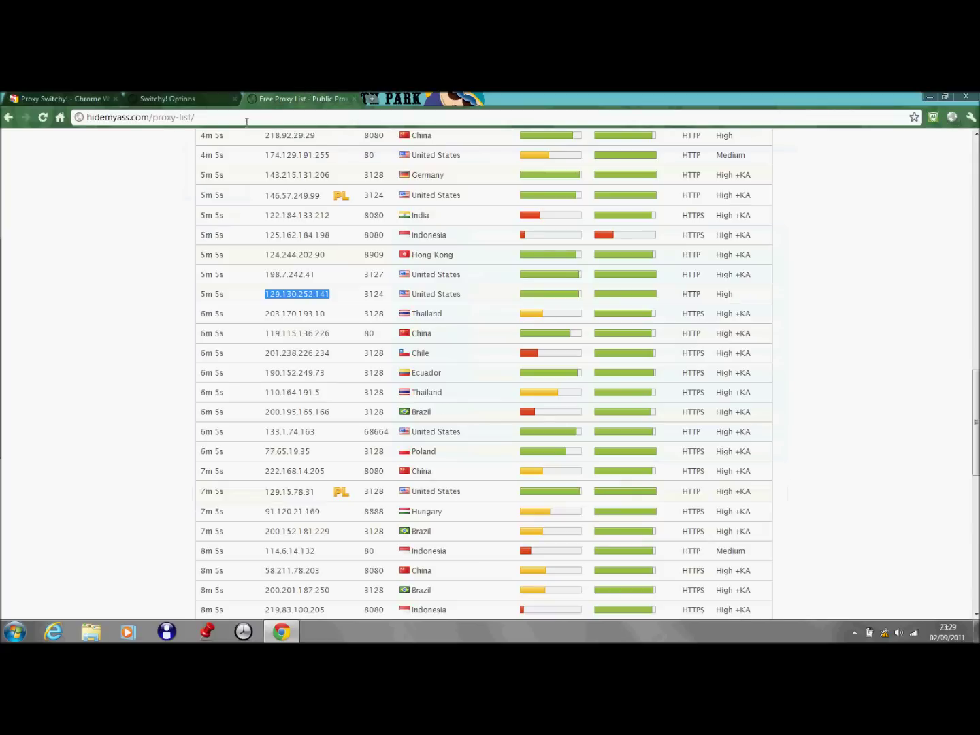
click(952, 117)
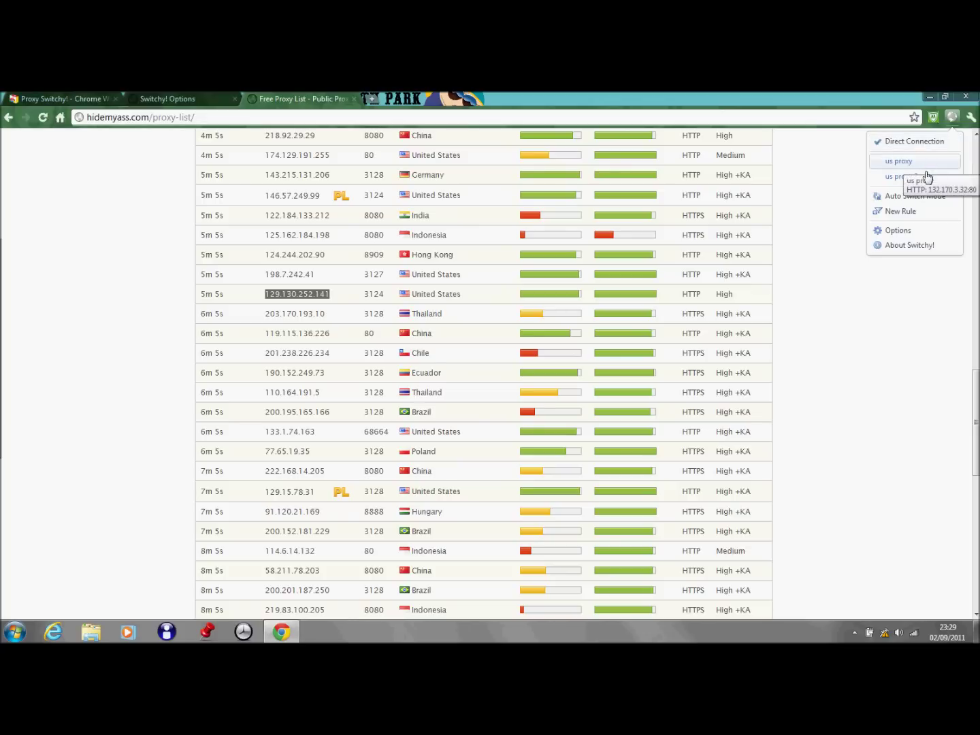
click(924, 179)
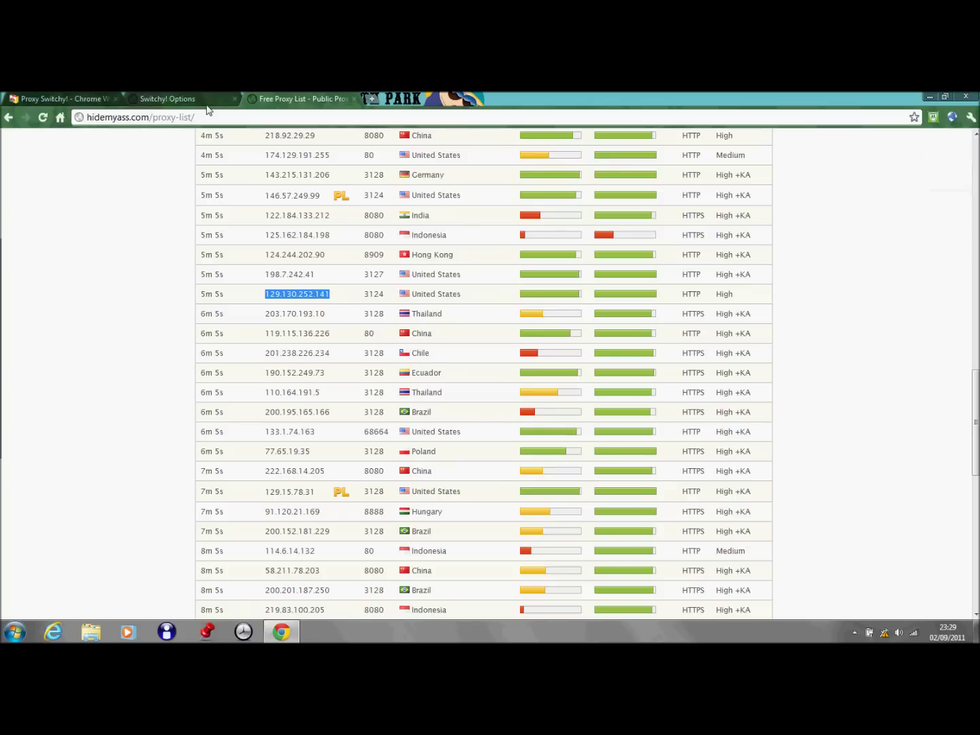
click(60, 117)
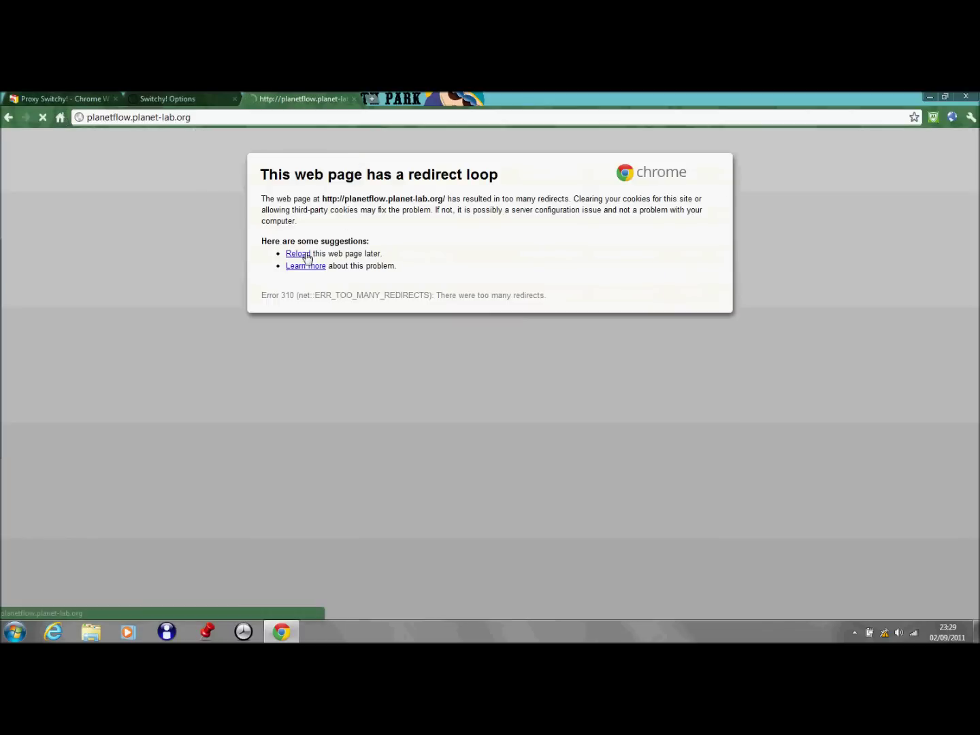
click(313, 255)
Switch back to Direct Connection and close the redirect-loop error tab
click(952, 116)
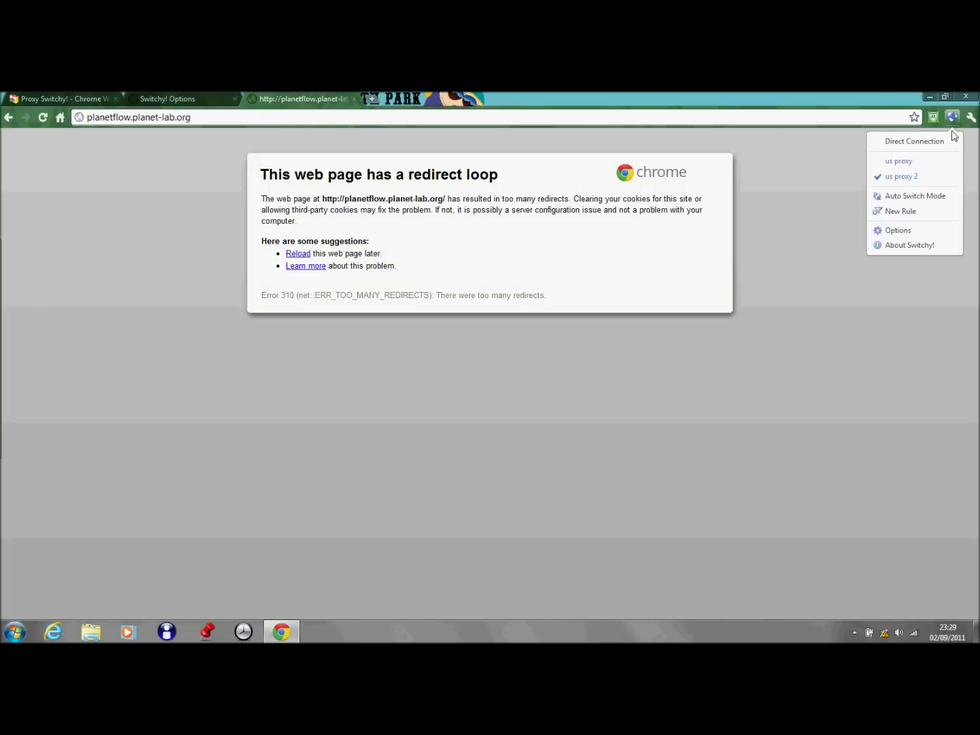
click(954, 142)
click(165, 98)
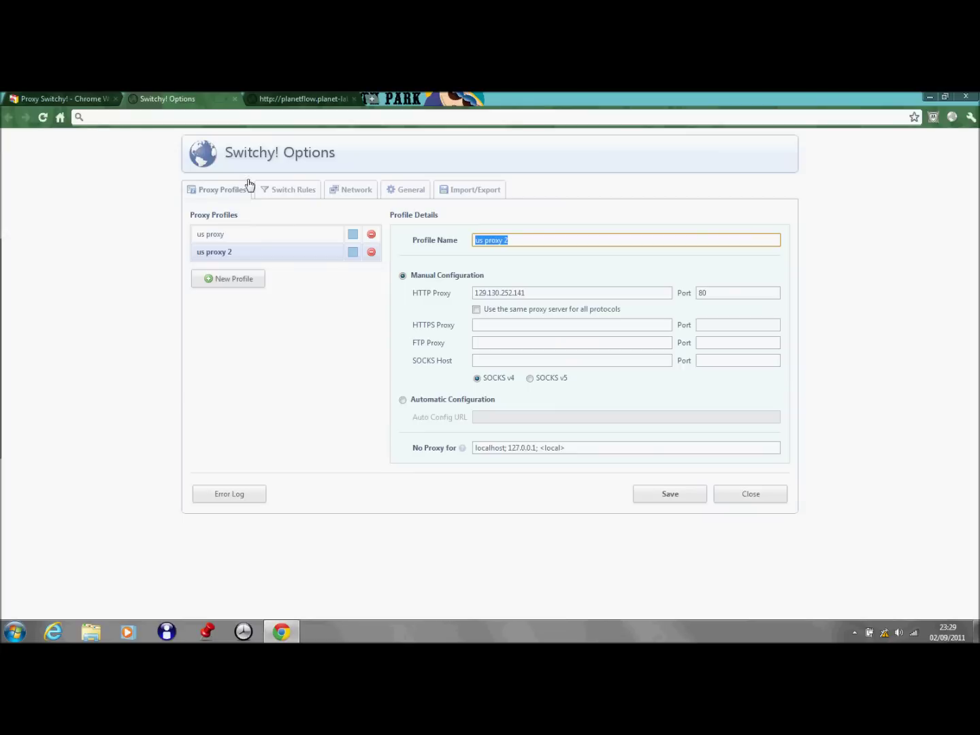
key(ctrl+shift+Tab)
click(229, 101)
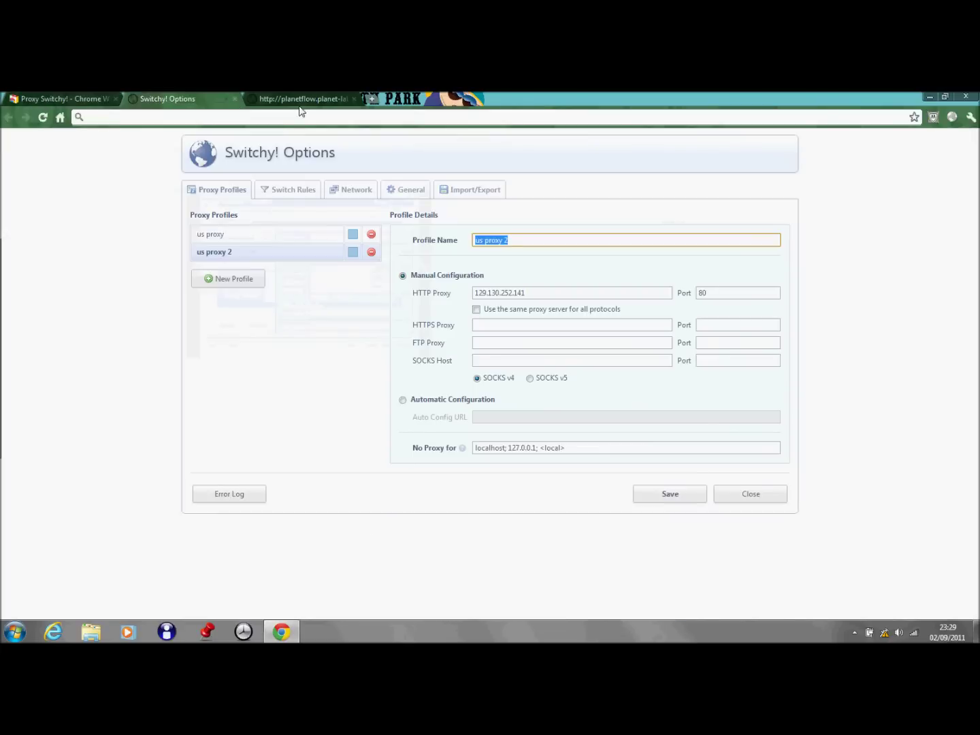
click(340, 104)
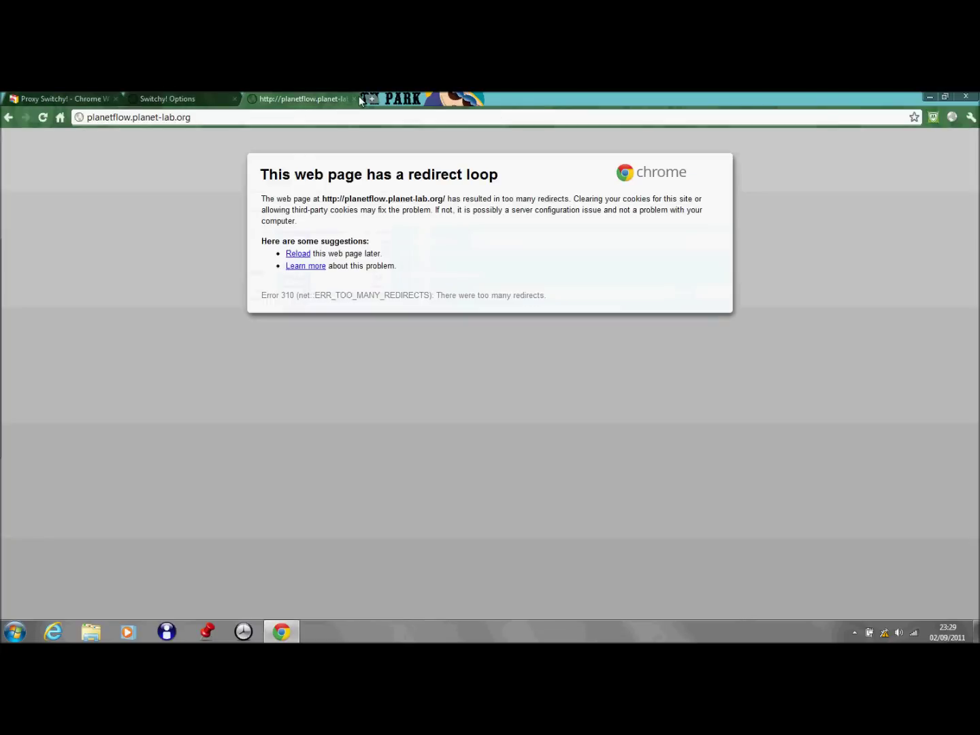
click(354, 99)
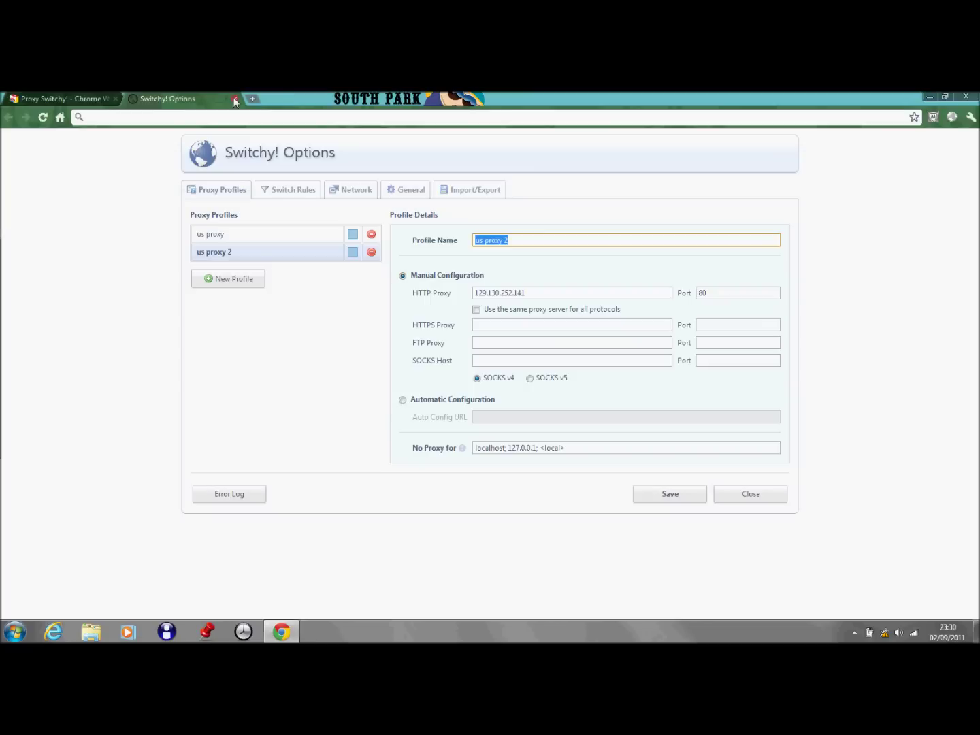
Confirm Direct Connection is active, close the remaining tabs and exit Chrome
click(951, 116)
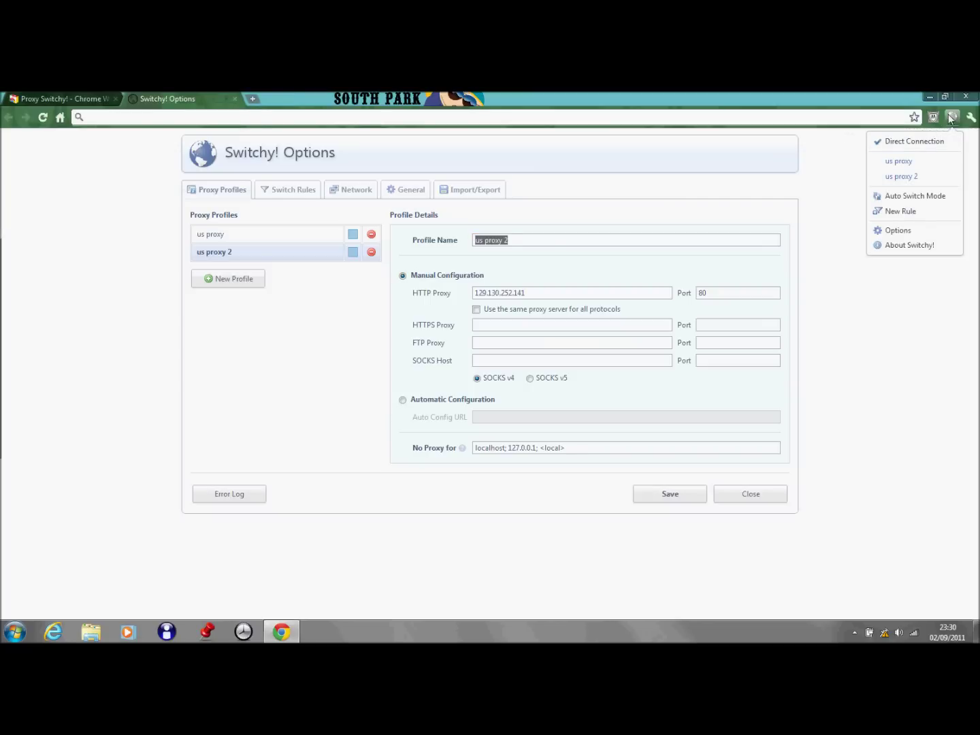
click(64, 97)
click(115, 98)
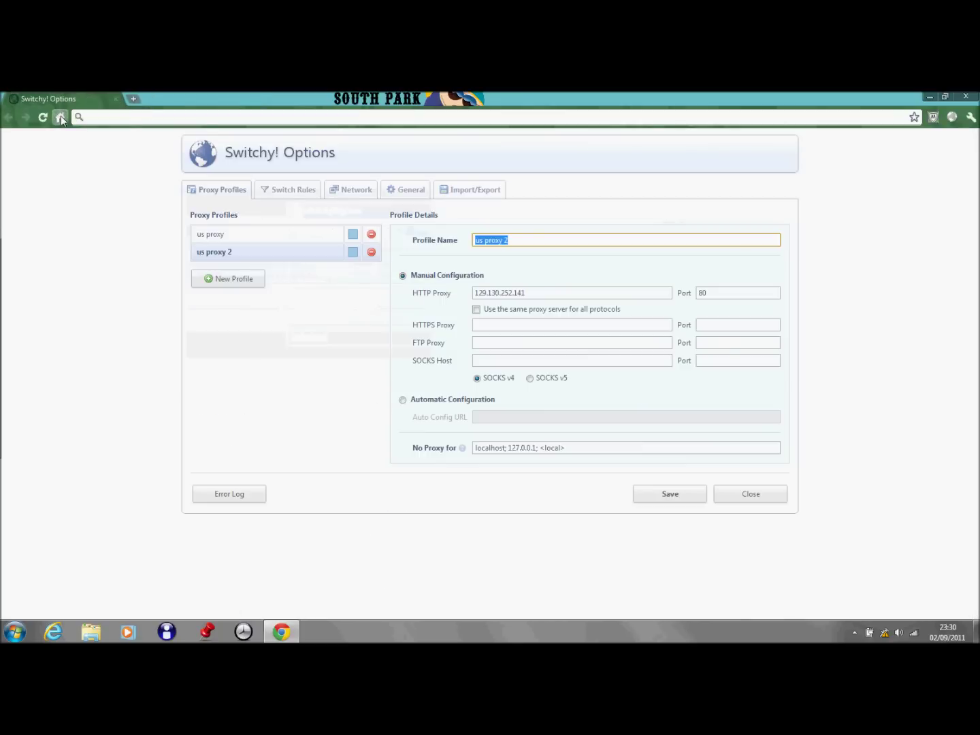
click(965, 97)
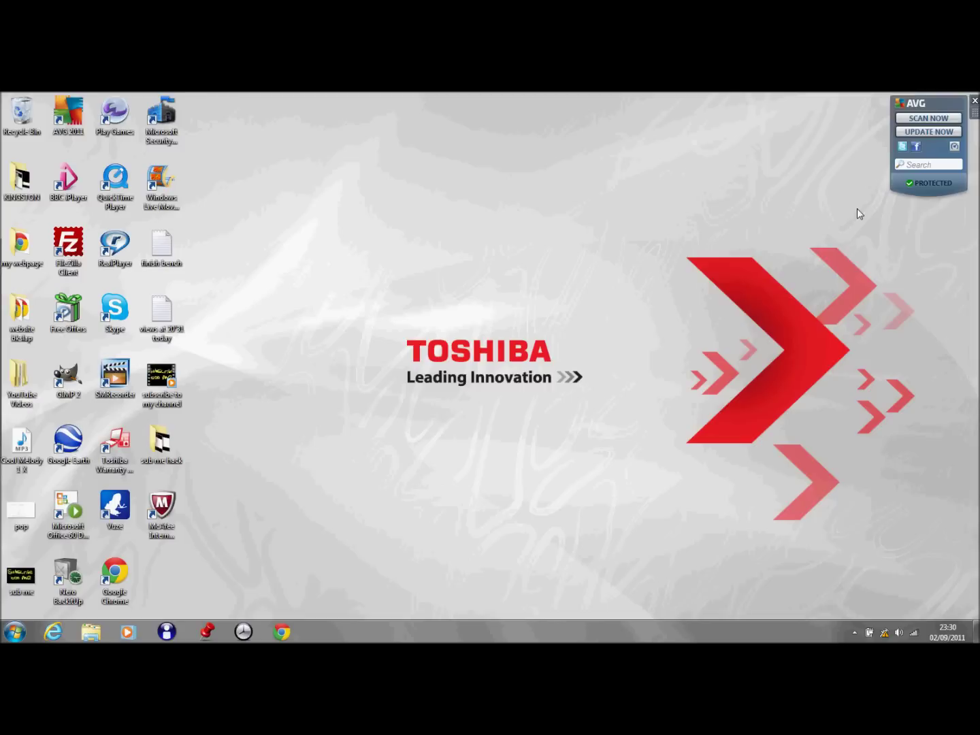